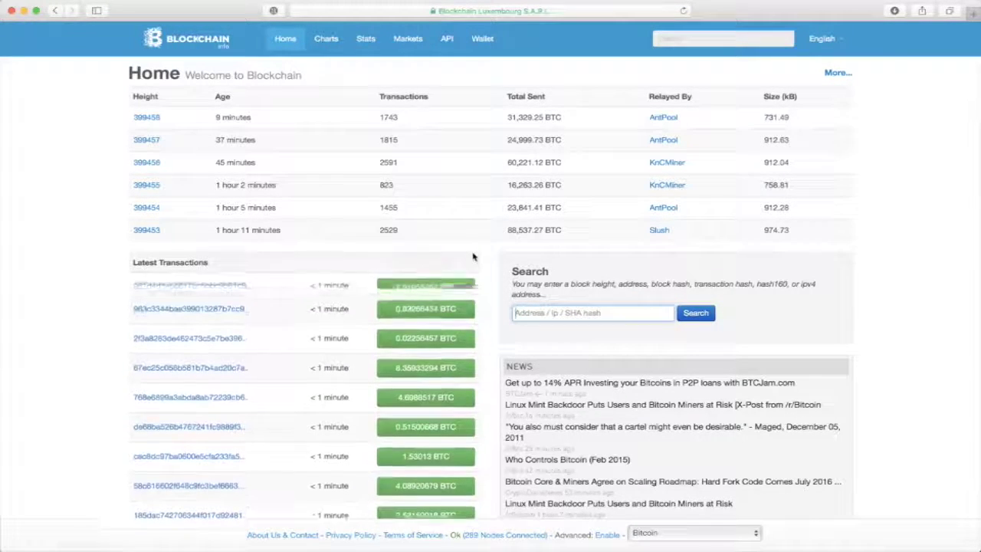
# Switch the Blockchain.info language from English to Deutsch and go to the Wallet section
pyautogui.click(834, 40)
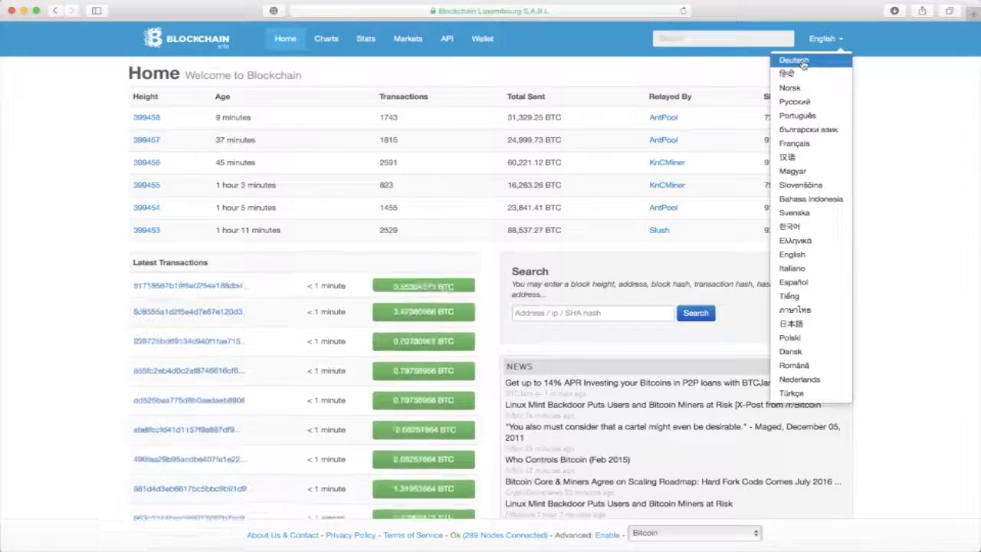
pyautogui.click(800, 60)
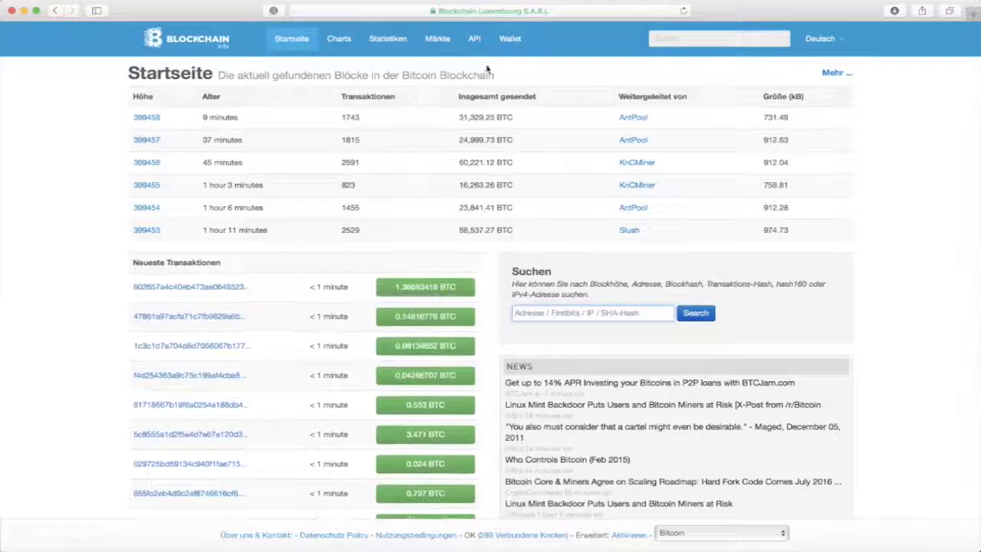
pyautogui.click(511, 40)
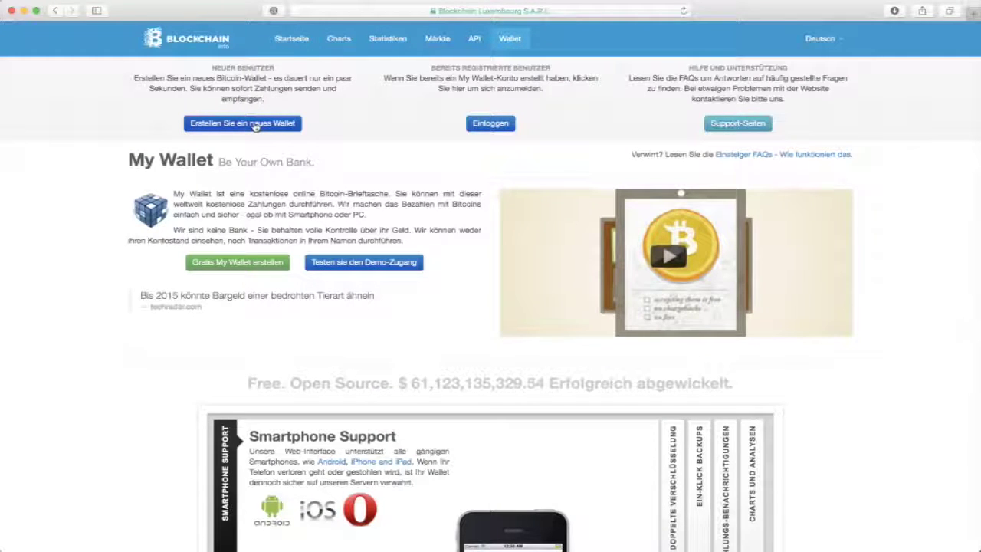
# Start a new wallet, enter the e-mail address and a confirmed password, and submit the form
pyautogui.click(255, 127)
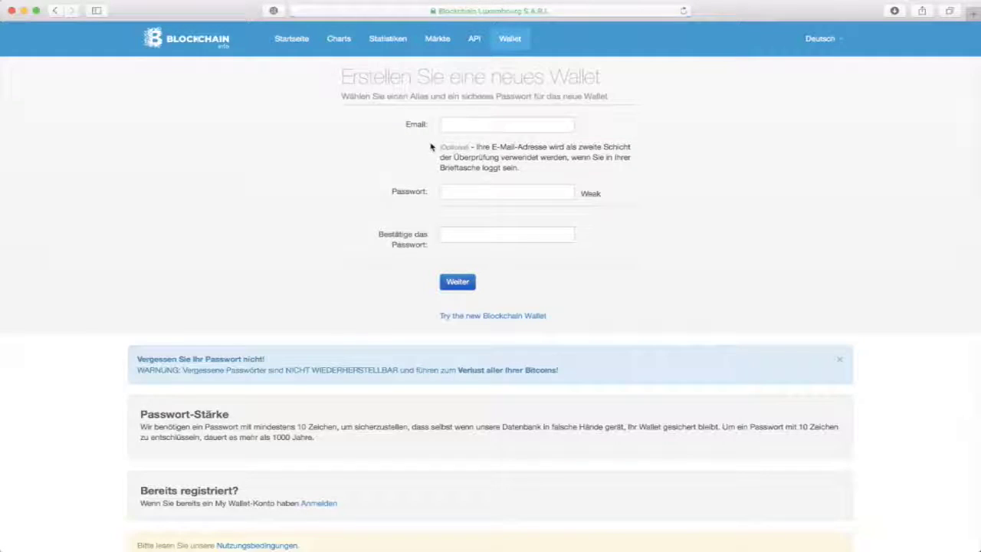
pyautogui.click(475, 126)
pyautogui.click(467, 191)
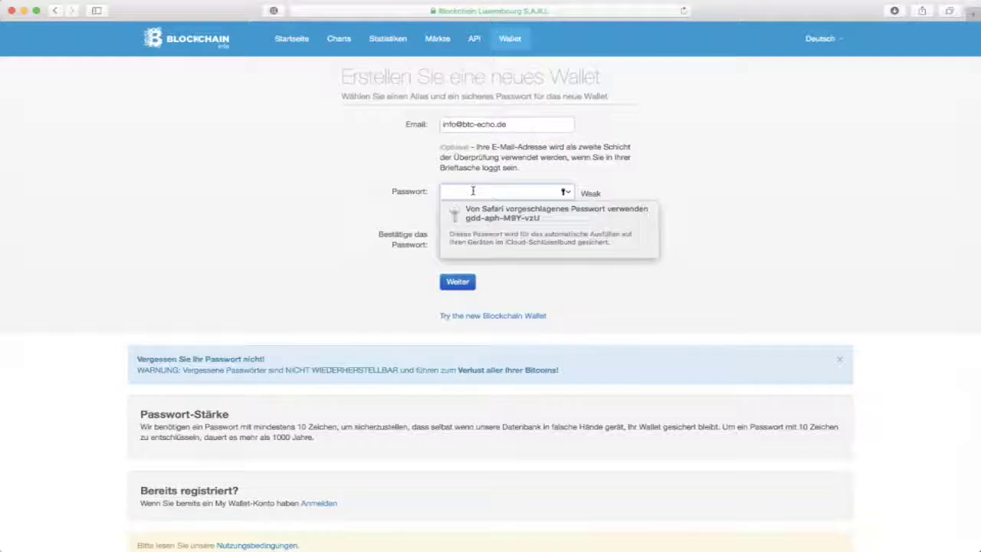
pyautogui.write('••••••••')
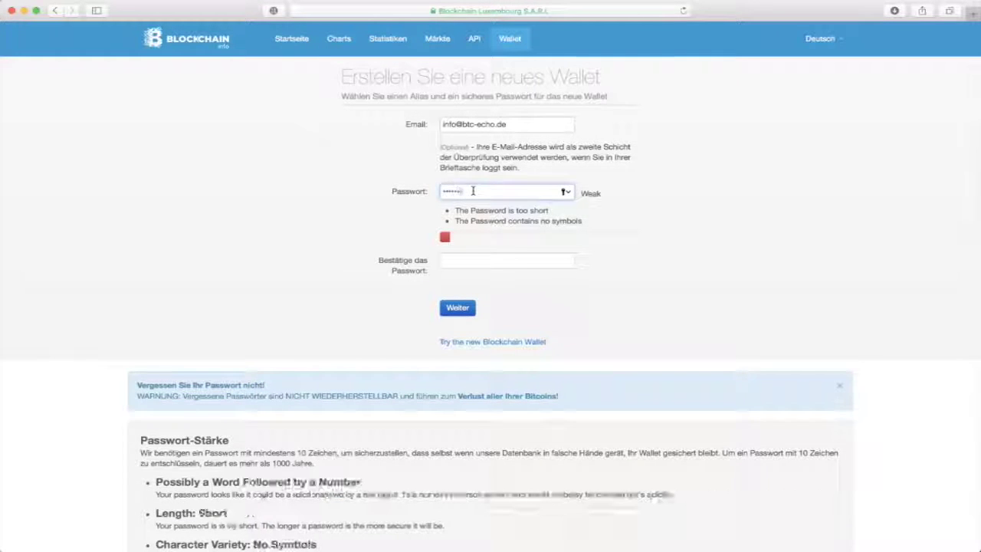
pyautogui.write('•••••••')
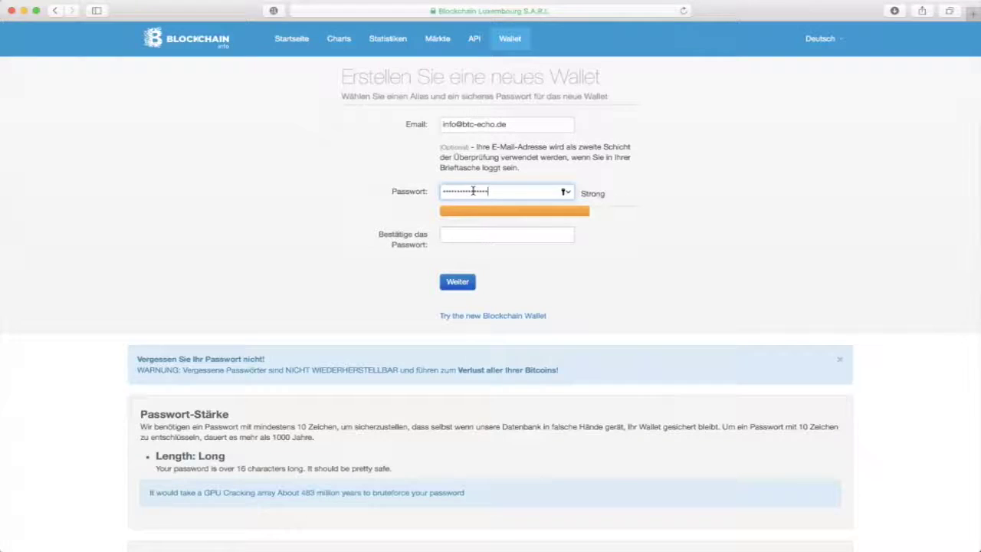
pyautogui.press('Tab')
pyautogui.write('•••••••••••••')
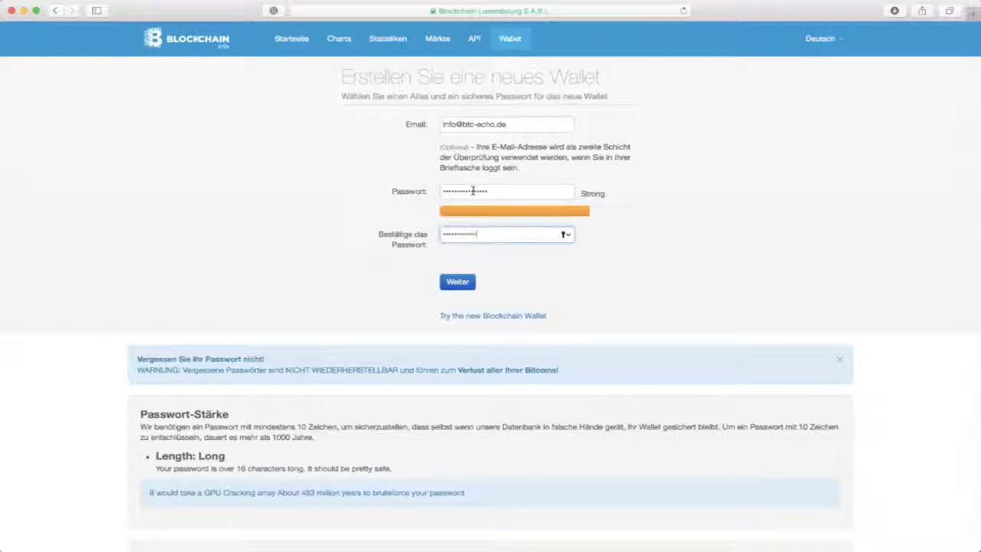
pyautogui.write('•')
pyautogui.click(449, 281)
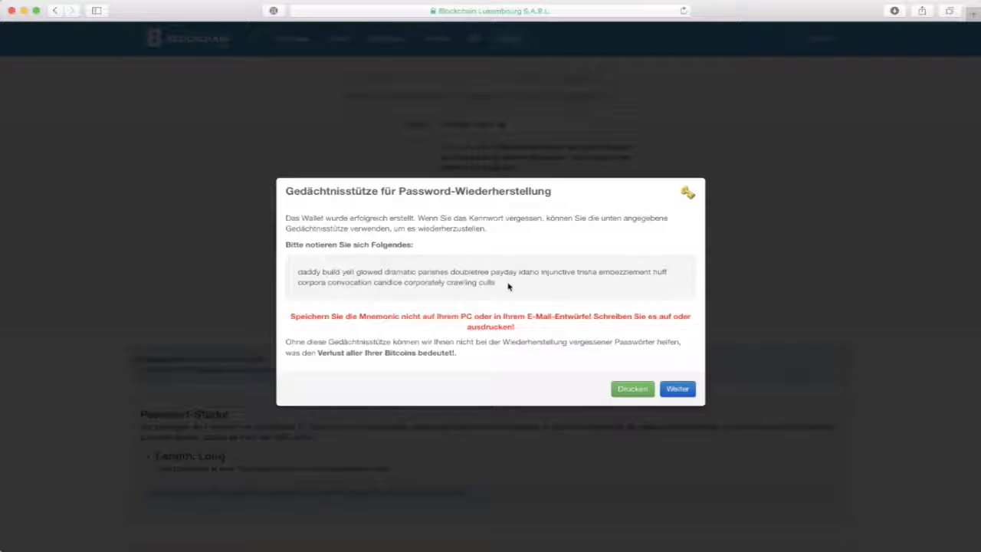
# Select the recovery mnemonic phrase to note it down, then continue with Weiter
pyautogui.moveTo(508, 287); pyautogui.dragTo(295, 268)
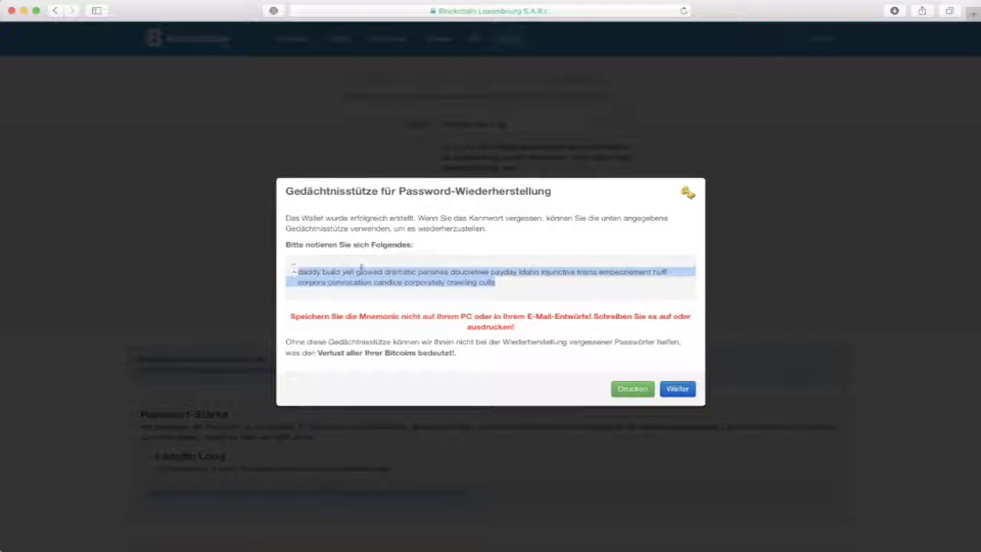
pyautogui.click(524, 288)
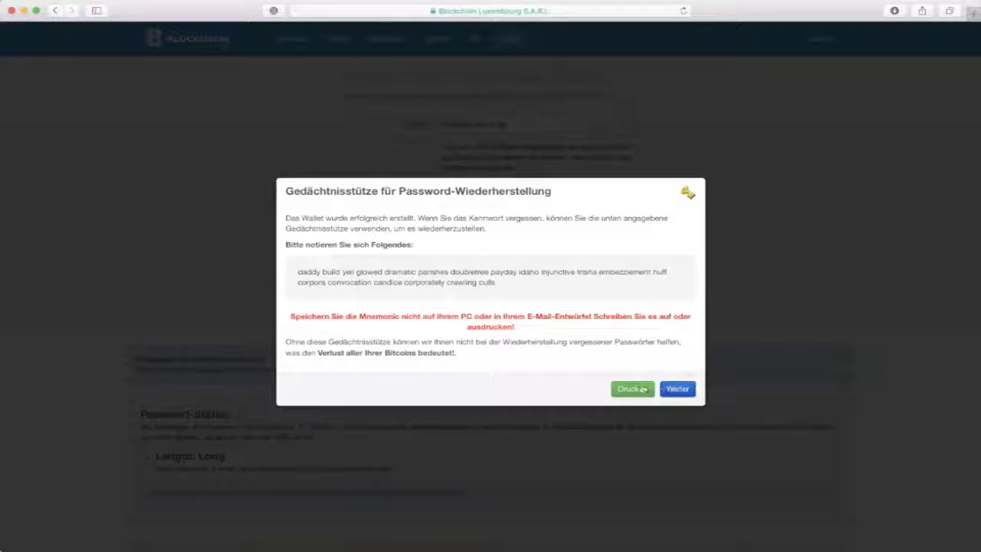
pyautogui.click(681, 388)
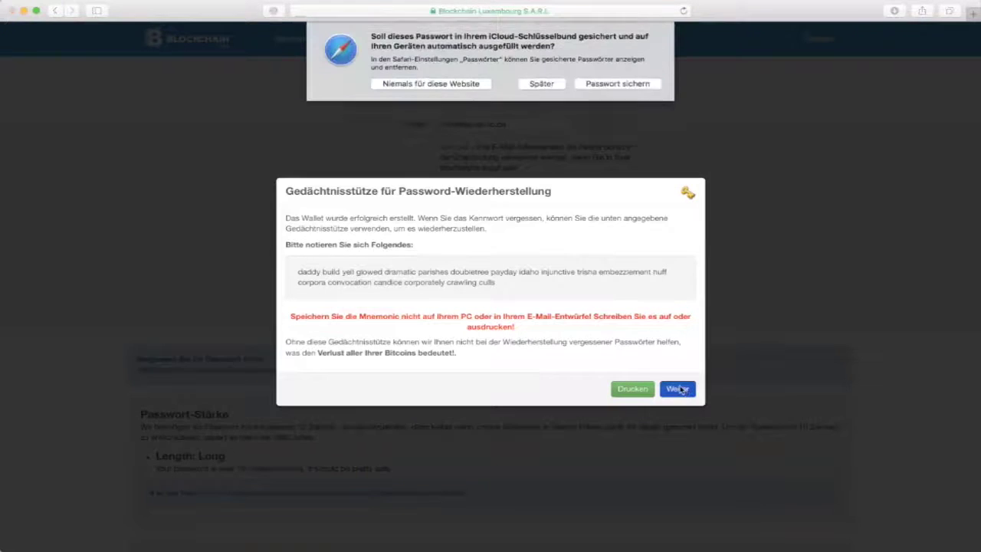
# Decline Safari's save-password prompt with Später and log in with the wallet password via 'Wallet öffnen'
pyautogui.click(537, 83)
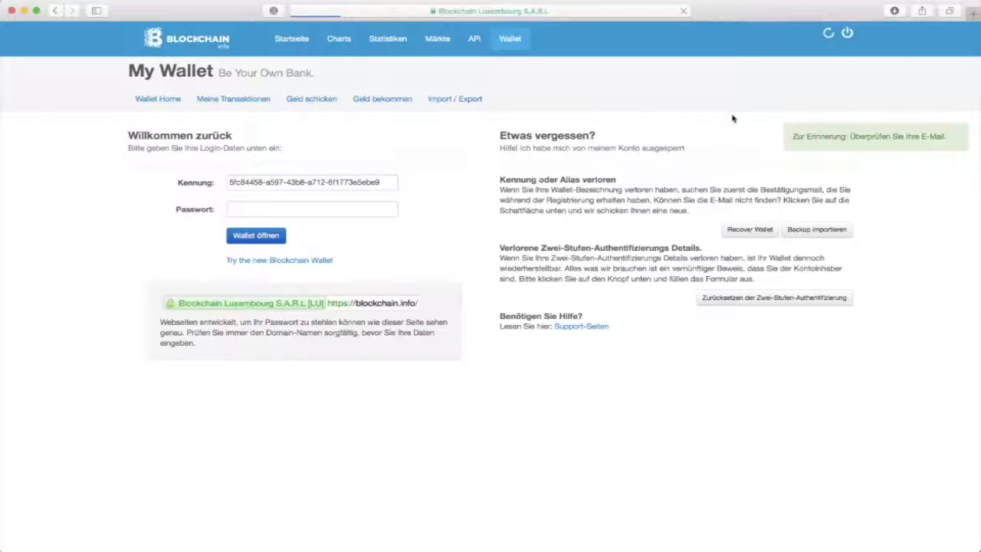
pyautogui.click(280, 209)
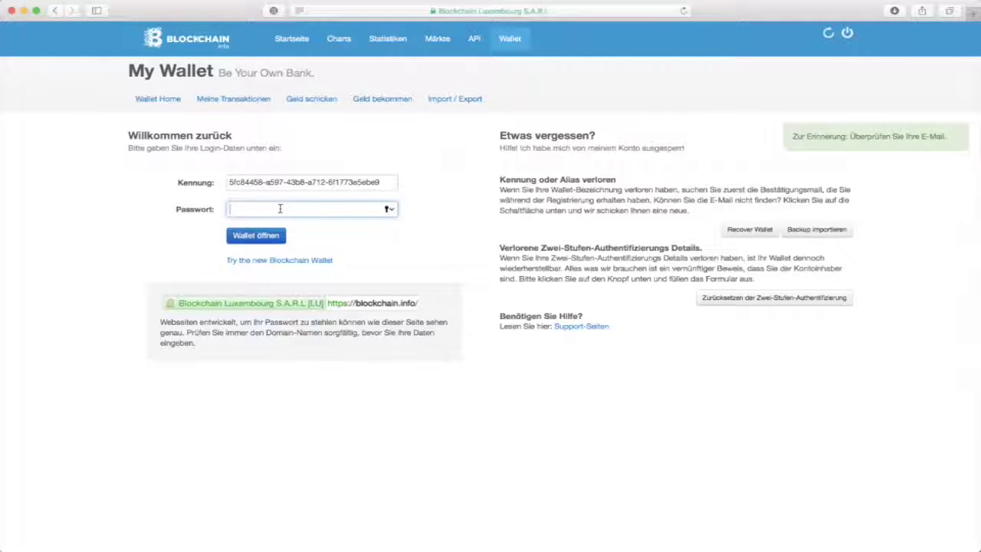
pyautogui.write('••••••••')
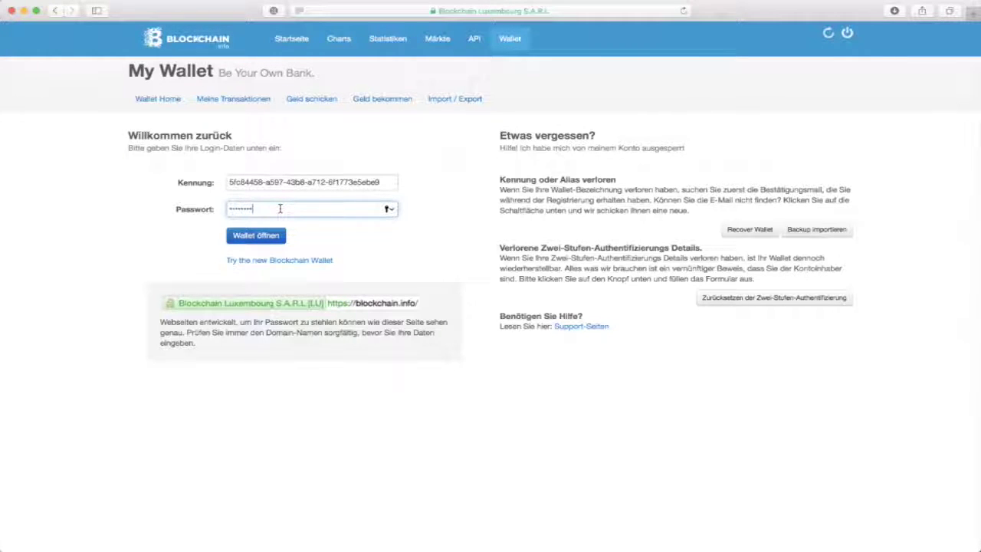
pyautogui.write('••••')
pyautogui.click(256, 236)
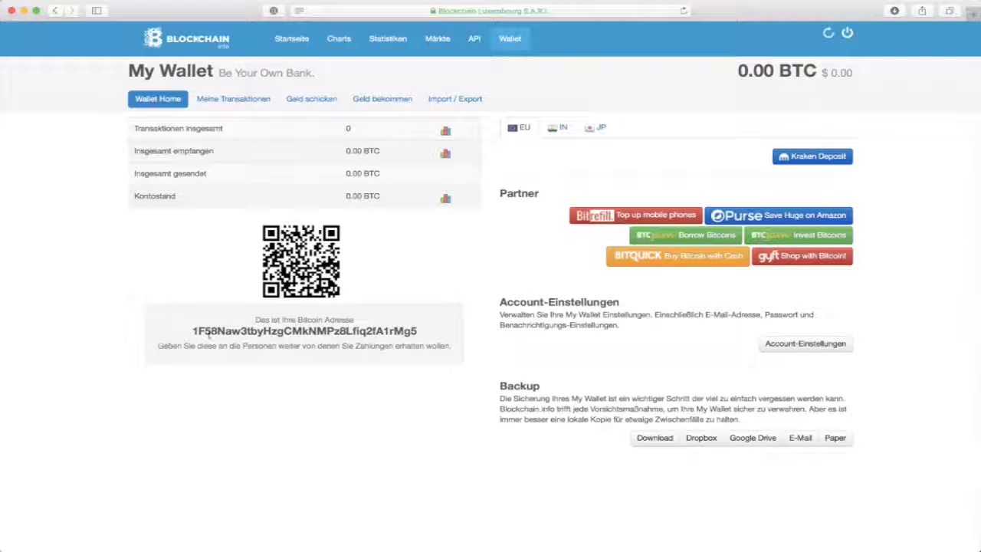
# Highlight the full Bitcoin receive address under the QR code, reselecting it after clearing
pyautogui.moveTo(193, 330); pyautogui.dragTo(431, 326)
pyautogui.click(367, 320)
pyautogui.moveTo(424, 337); pyautogui.dragTo(184, 328)
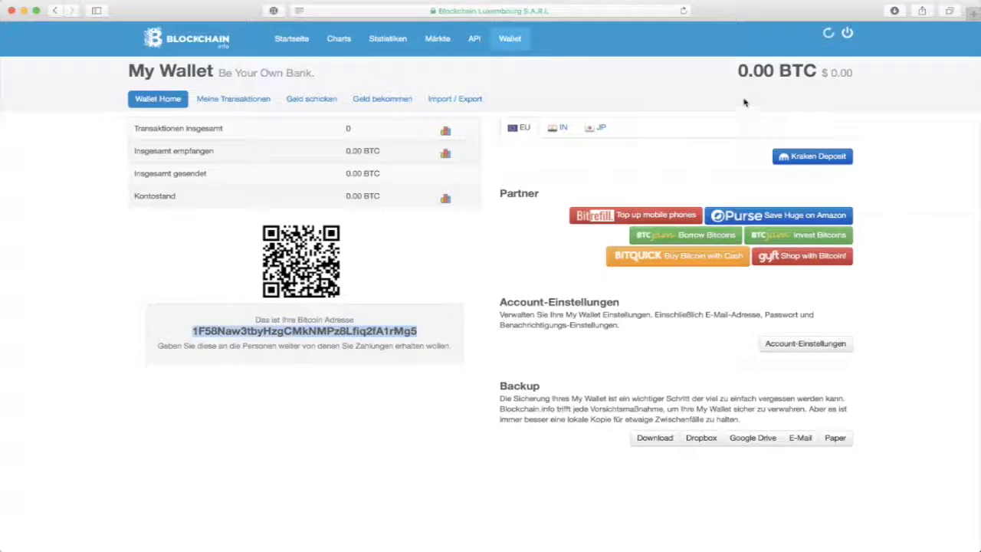
pyautogui.moveTo(740, 72)
# View Meine Transaktionen, then in Geld schicken cancel the QR scan and focus the BTC amount field
pyautogui.click(239, 103)
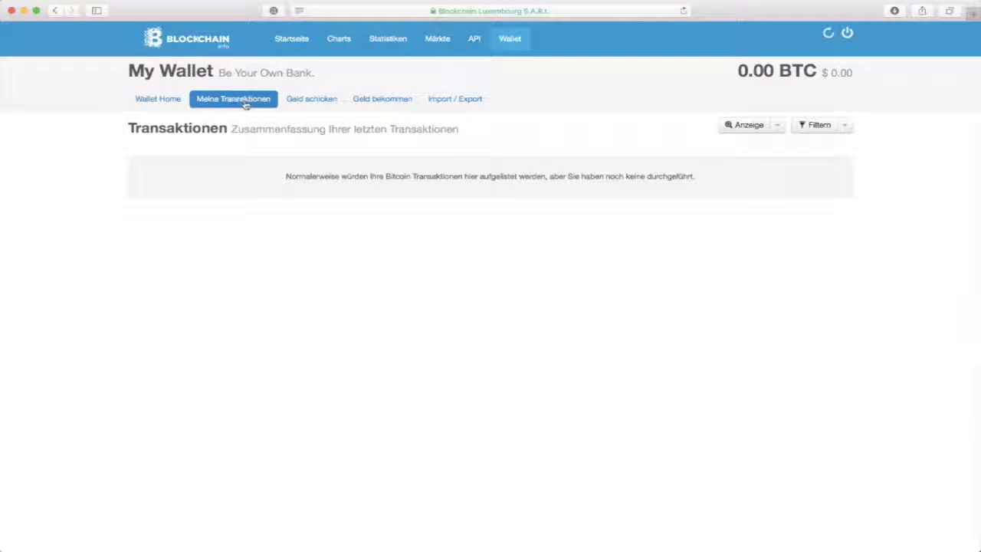
pyautogui.click(302, 102)
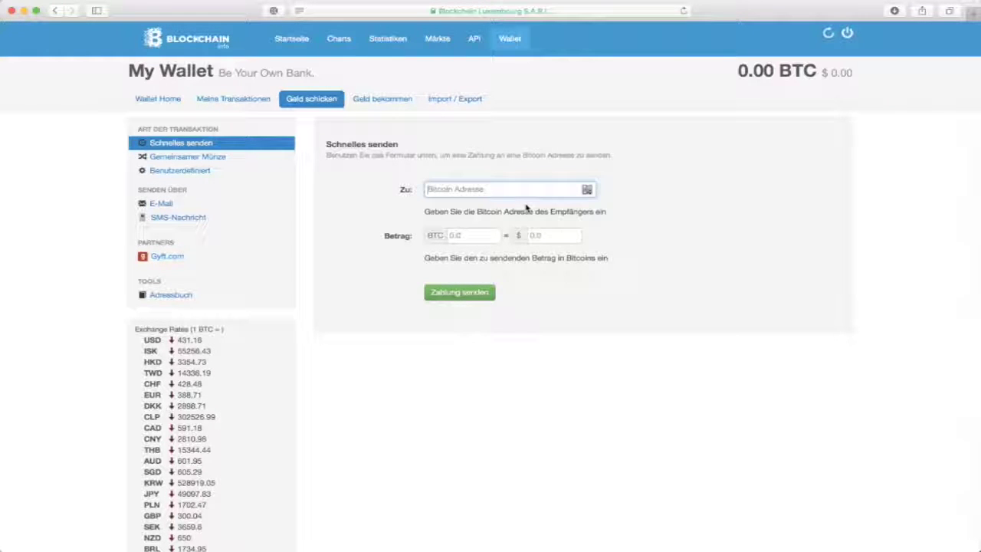
pyautogui.click(587, 189)
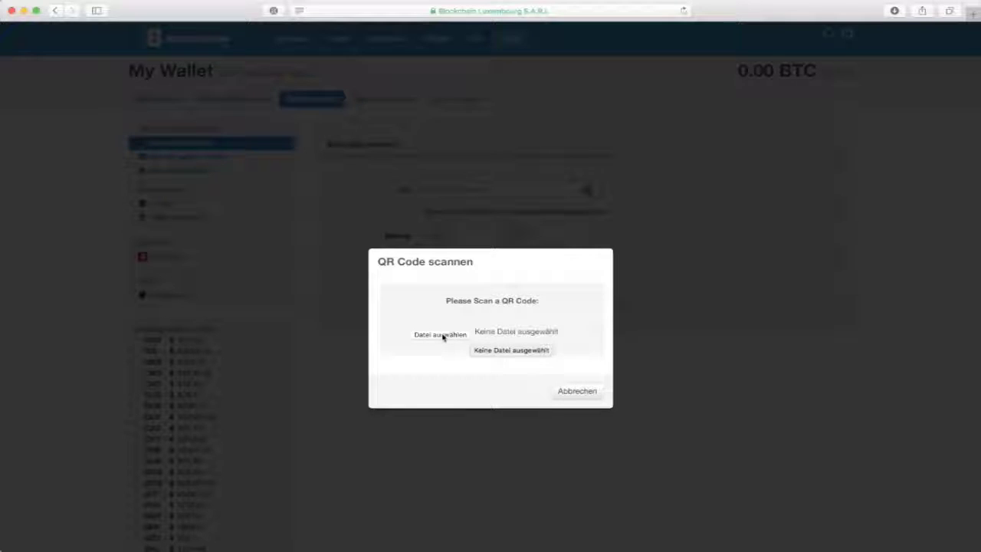
pyautogui.click(575, 392)
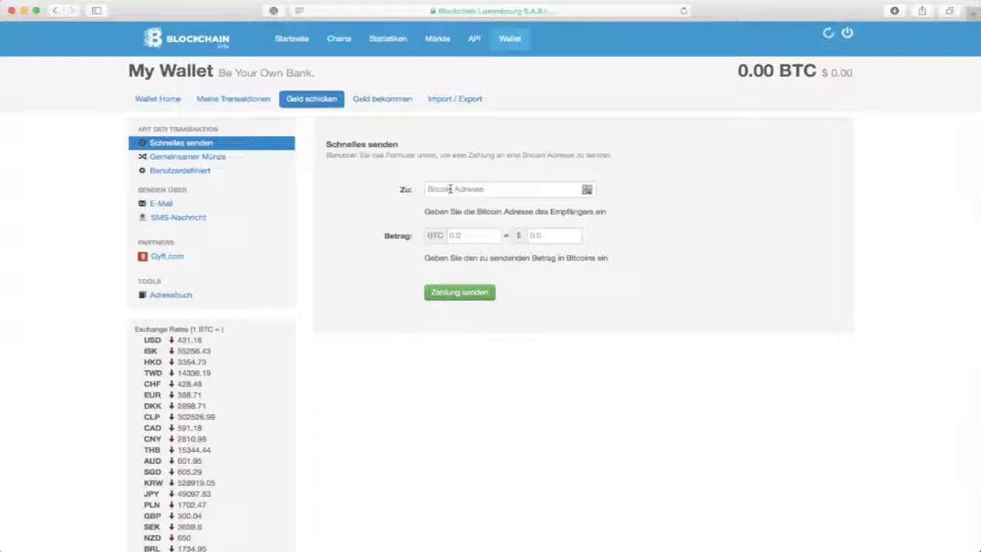
pyautogui.click(467, 238)
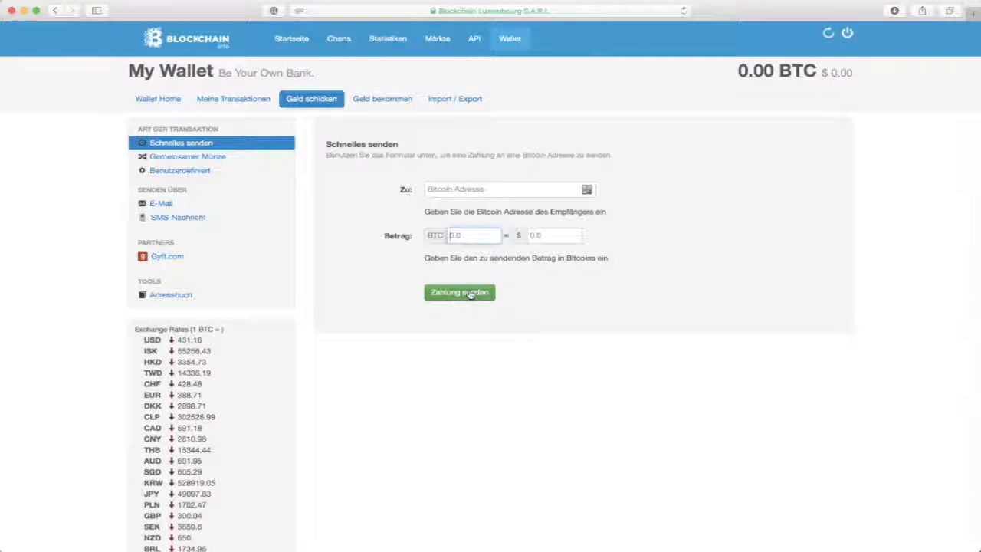
# On Geld bekommen, show the receive address's QR code from its Actions menu, then close it
pyautogui.click(391, 105)
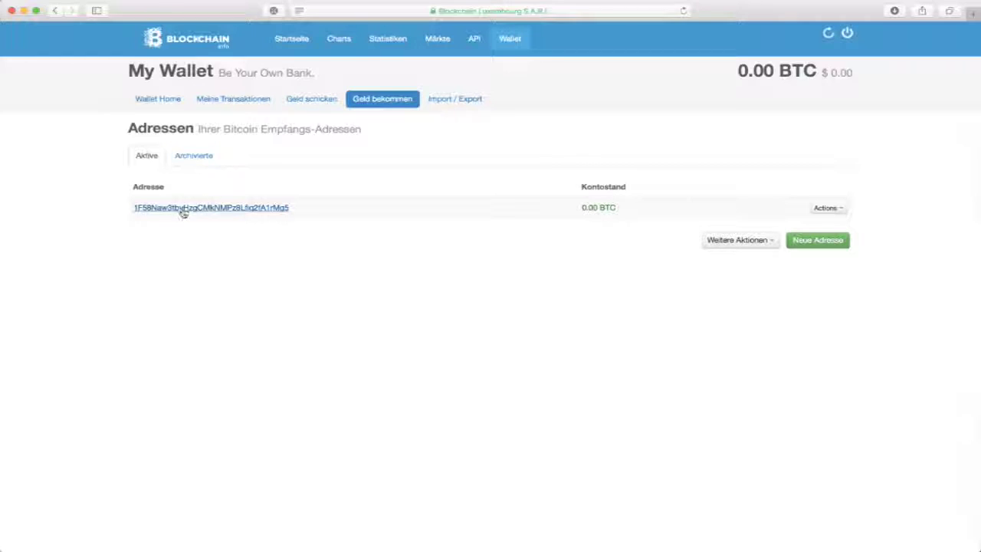
pyautogui.click(829, 208)
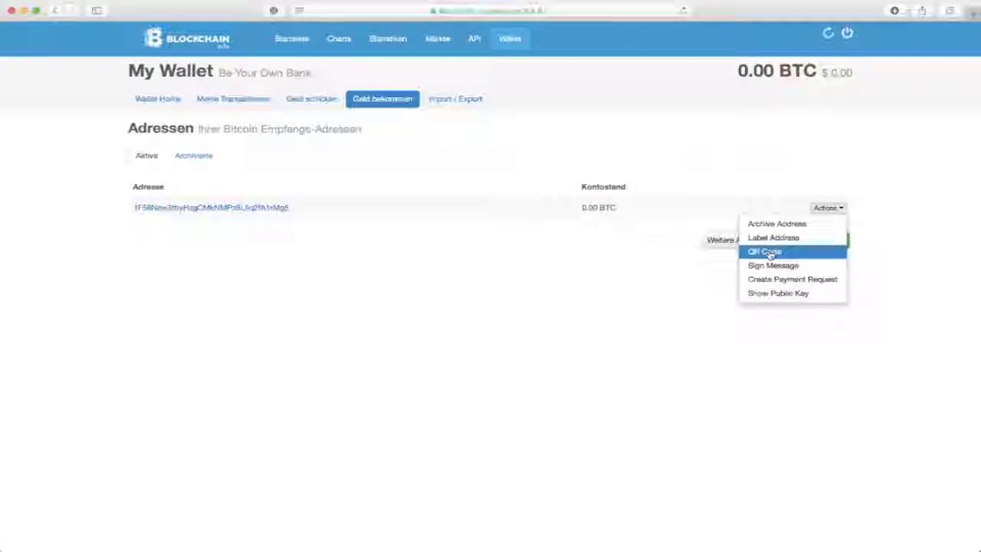
pyautogui.click(768, 252)
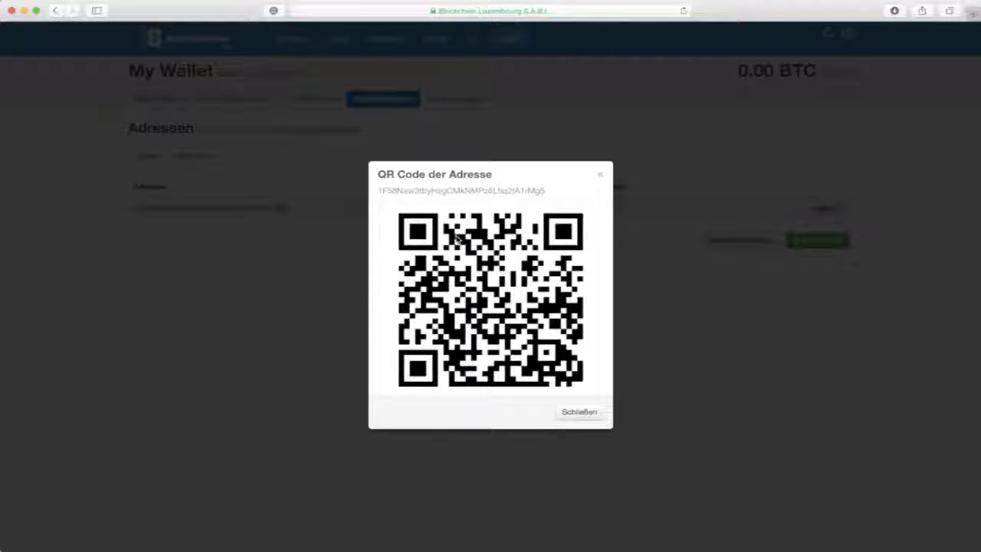
pyautogui.click(573, 412)
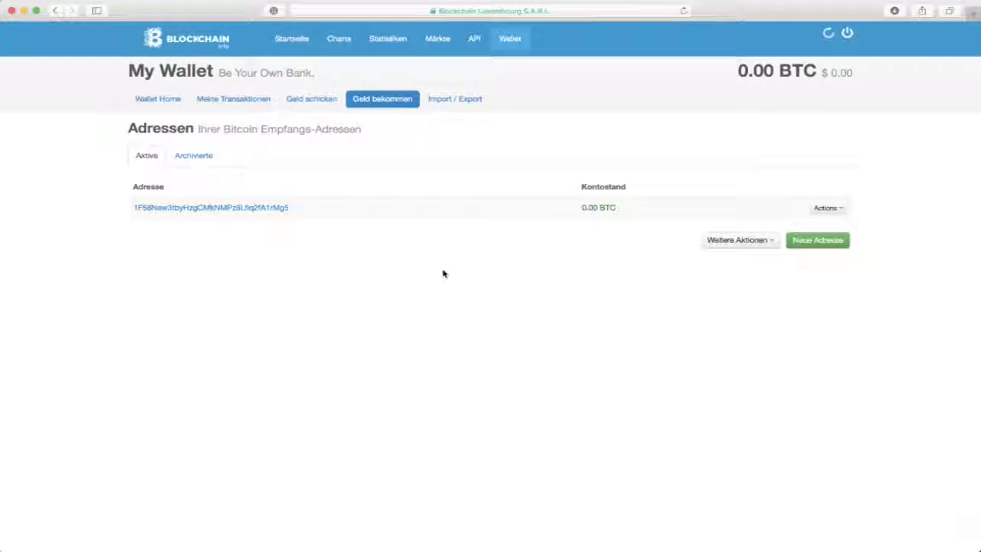